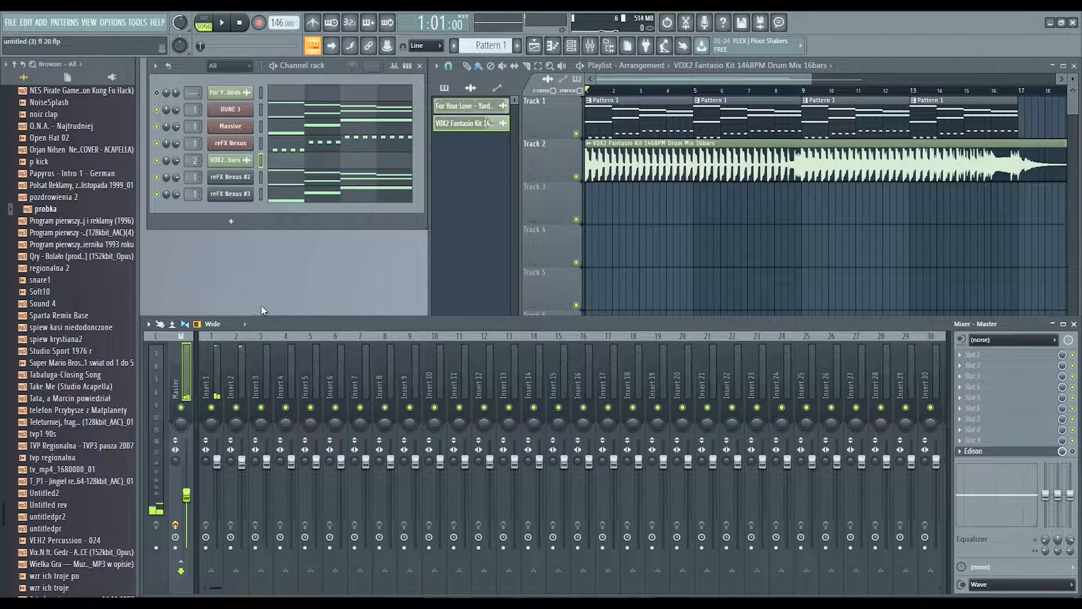
Create an automation clip for the Insert 1 mixer volume and copy the value of its first point
right_click(218, 464)
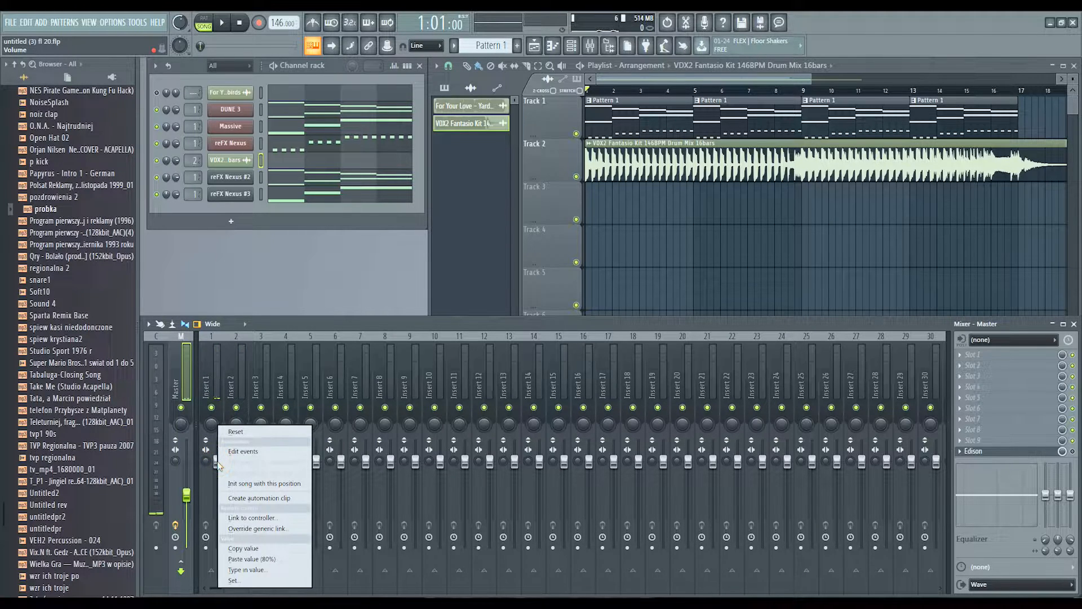
click(252, 499)
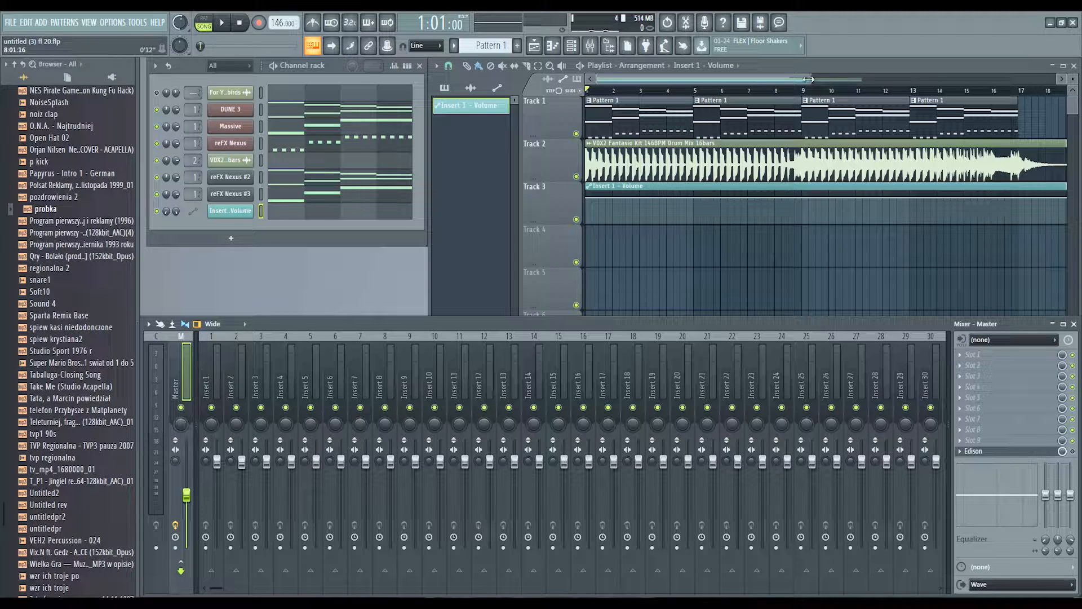
right_click(589, 200)
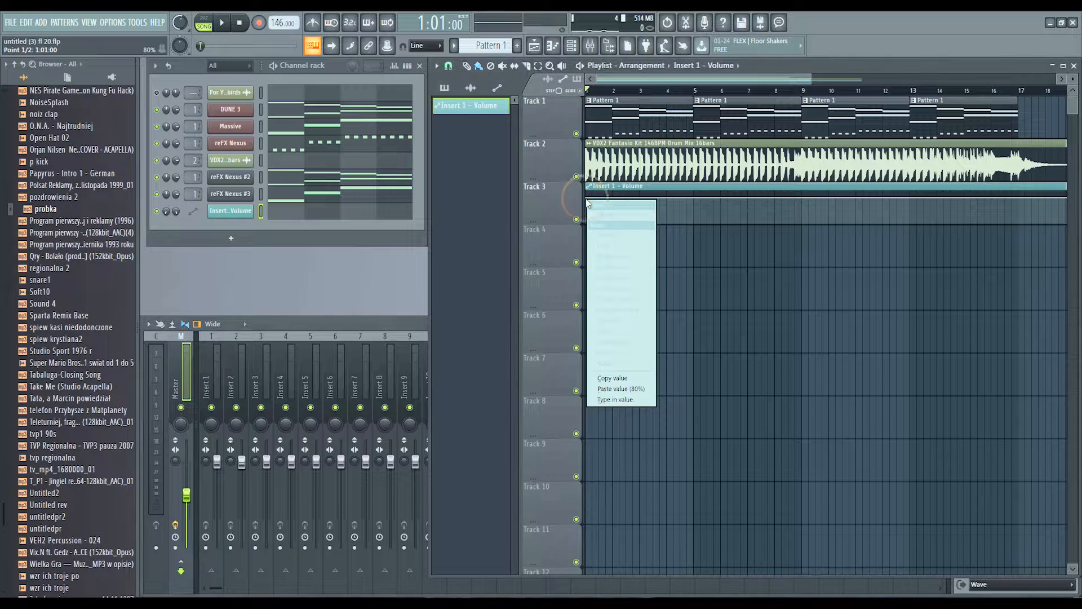
click(603, 377)
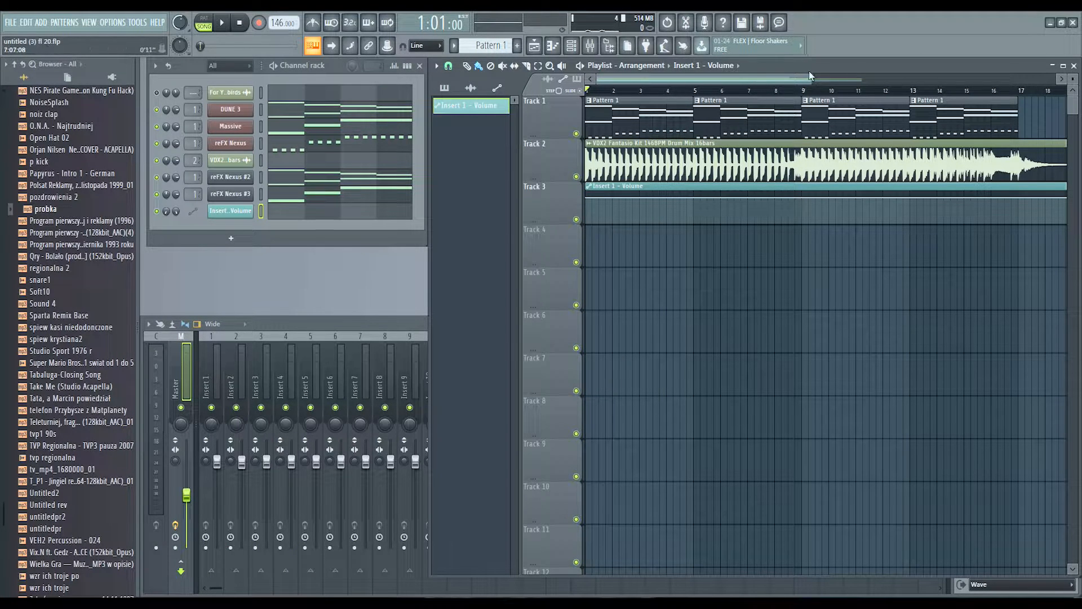
Shorten the Insert 1 volume automation clip on Track 3 to one beat
drag(814, 76, 950, 77)
drag(941, 185, 604, 186)
drag(949, 78, 646, 78)
drag(721, 186, 620, 185)
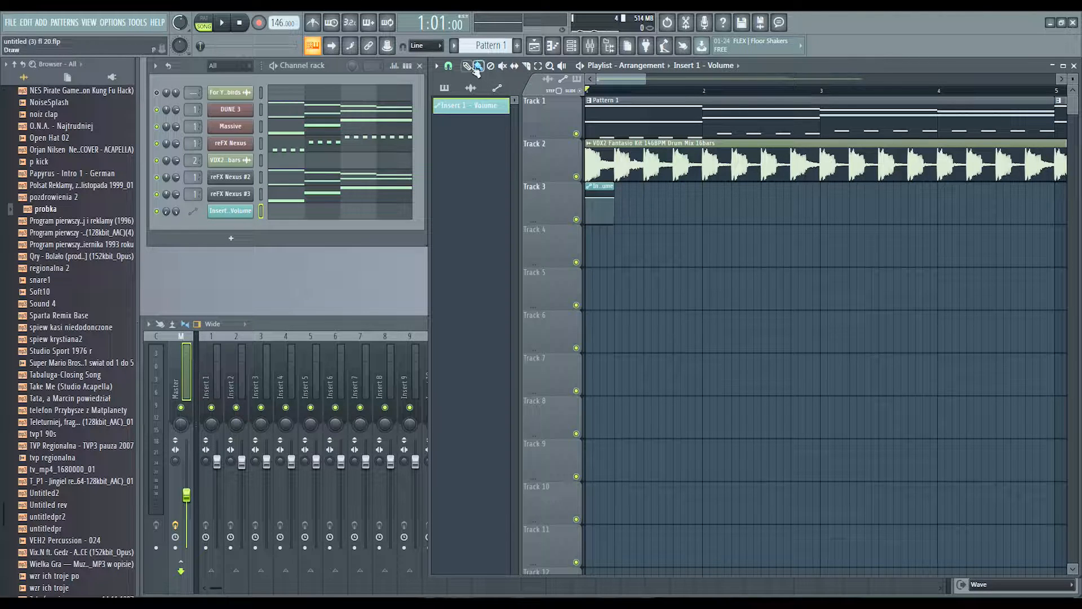
Set the playlist's grid snapping to 1/4 beat
click(451, 66)
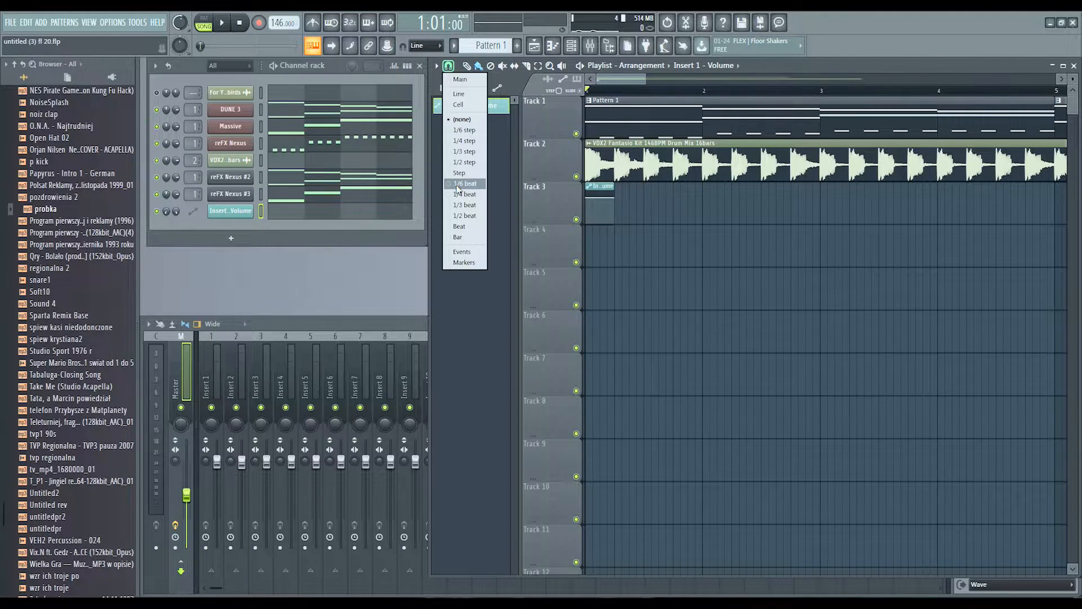
click(467, 227)
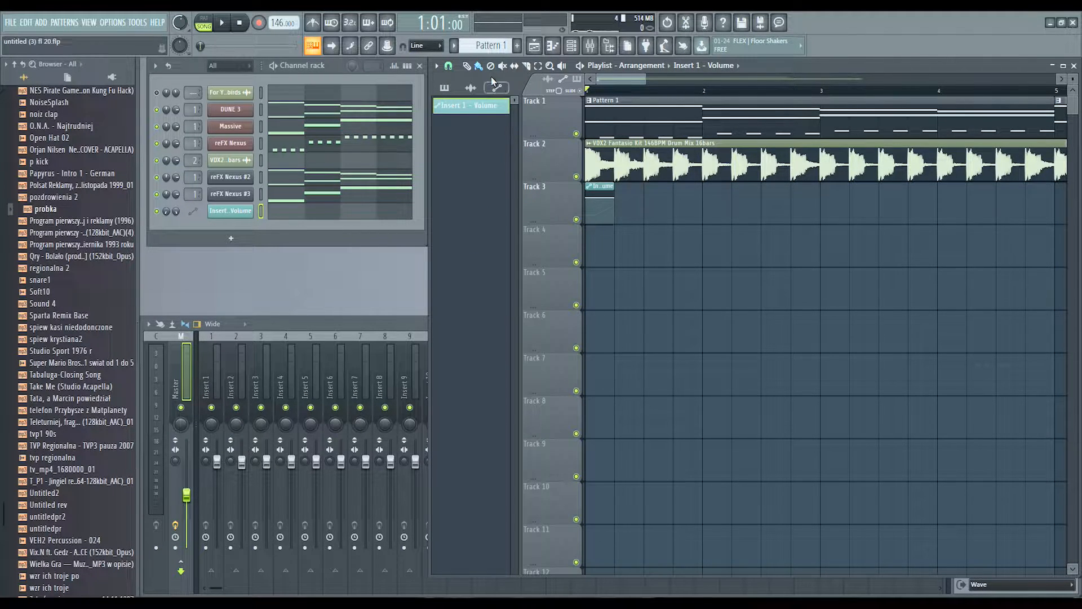
click(448, 66)
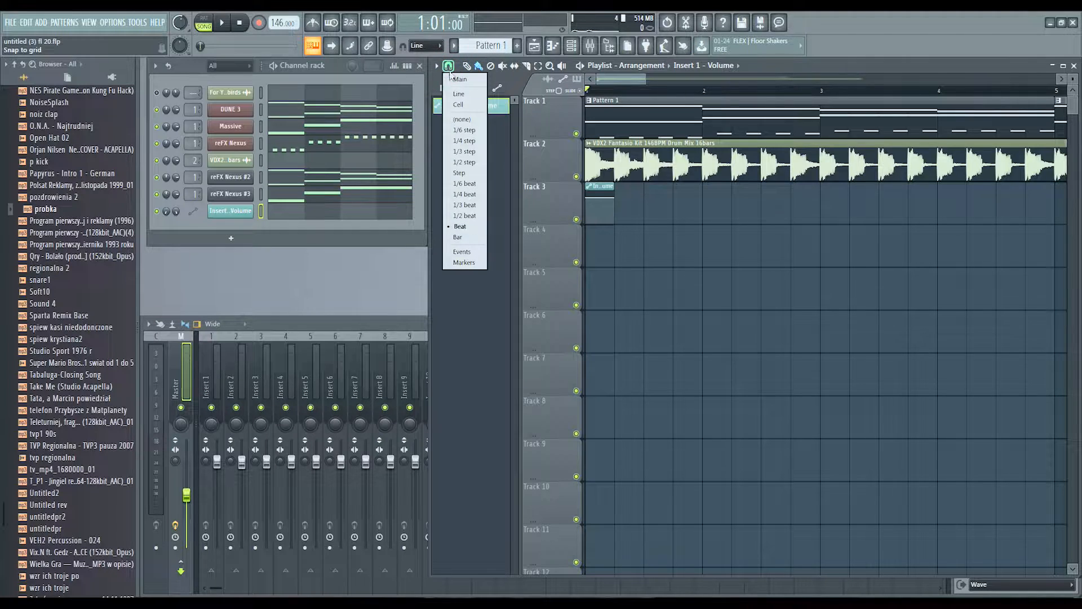
click(463, 195)
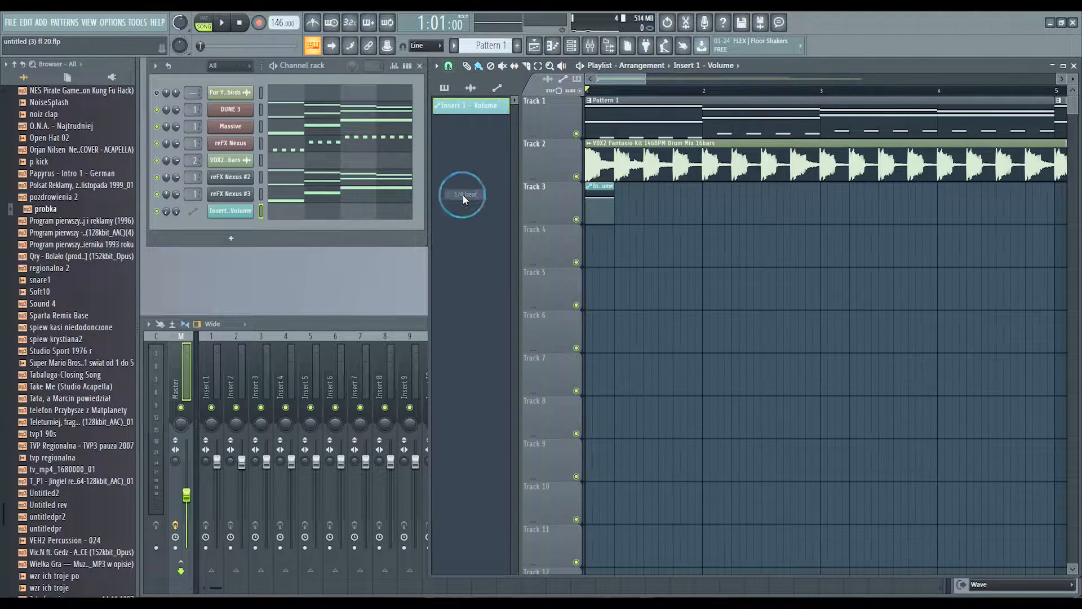
Add a midpoint at the copied 80% value to the automation clip, with a curved rise from a lowered start point
right_click(601, 198)
click(626, 387)
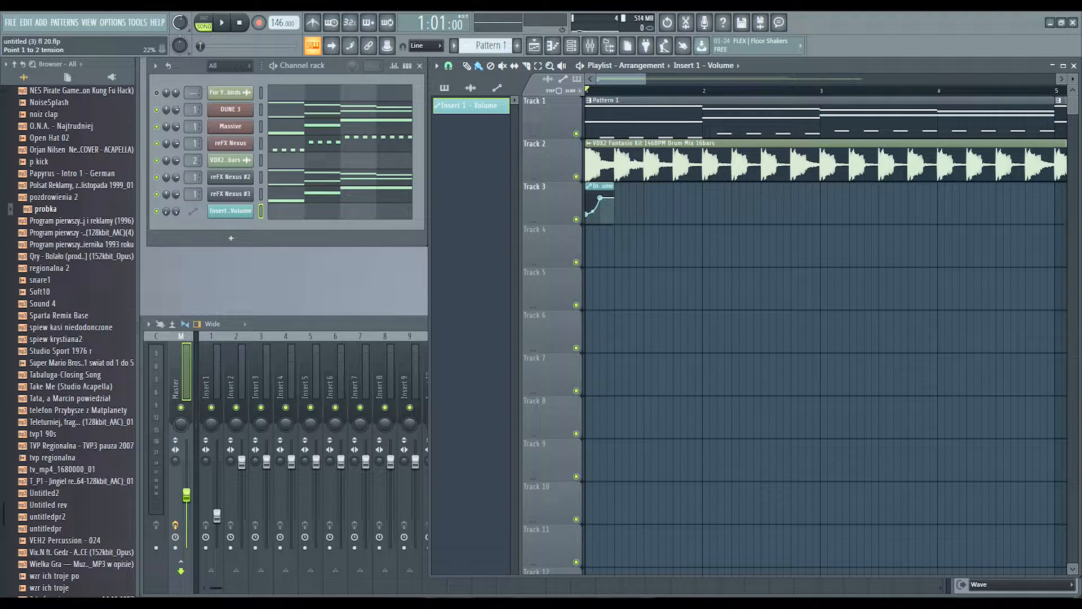
double_click(603, 187)
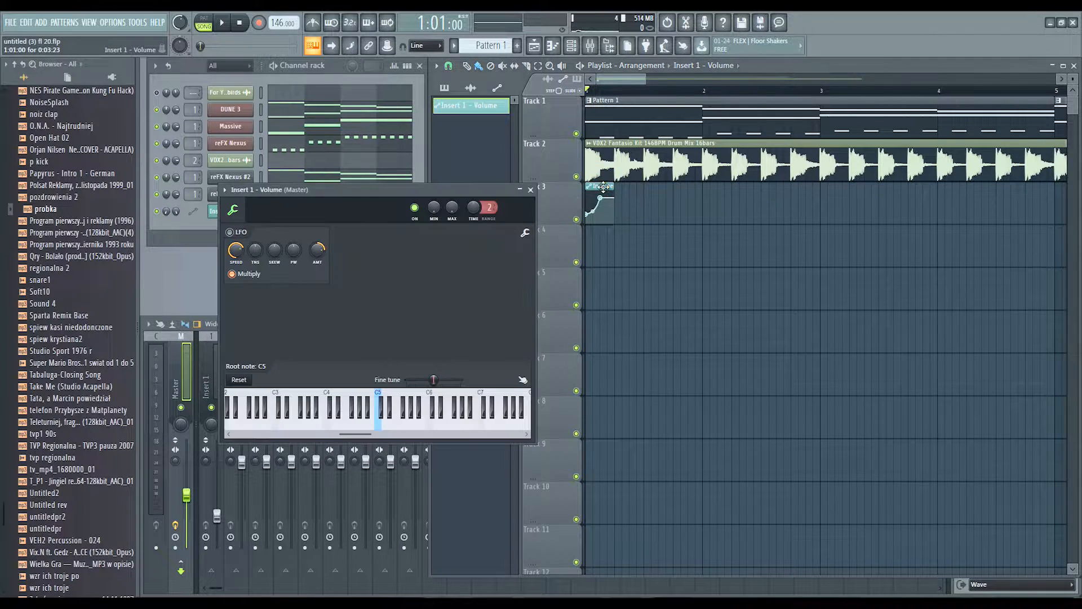
click(531, 190)
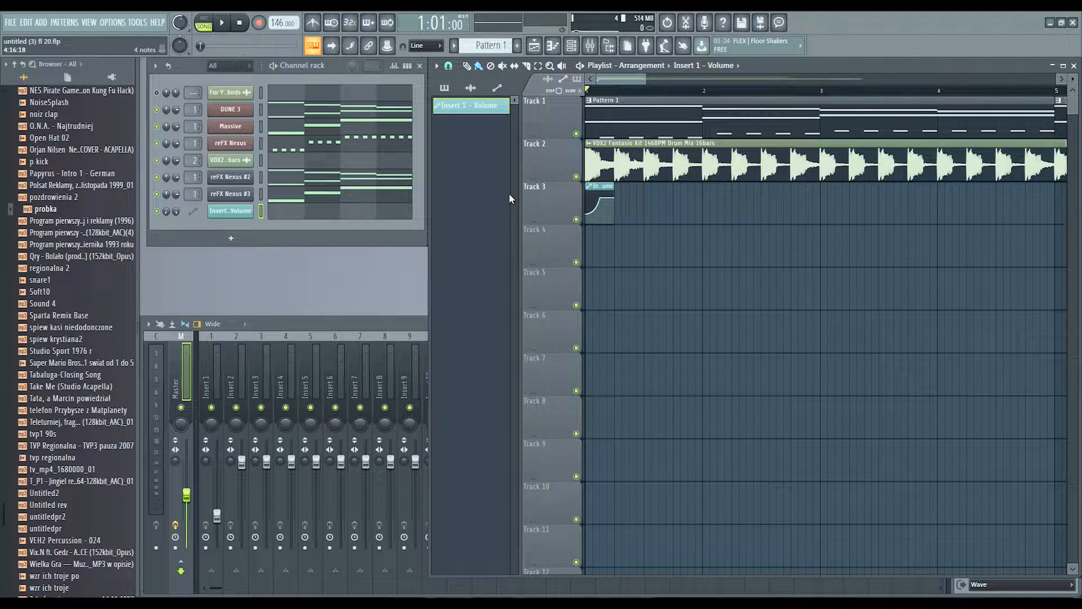
Repeat the one-beat volume clip along Track 3 until the patterns end at bar 17, leaving no gap at bar 5
drag(635, 192, 1033, 189)
drag(646, 75, 805, 75)
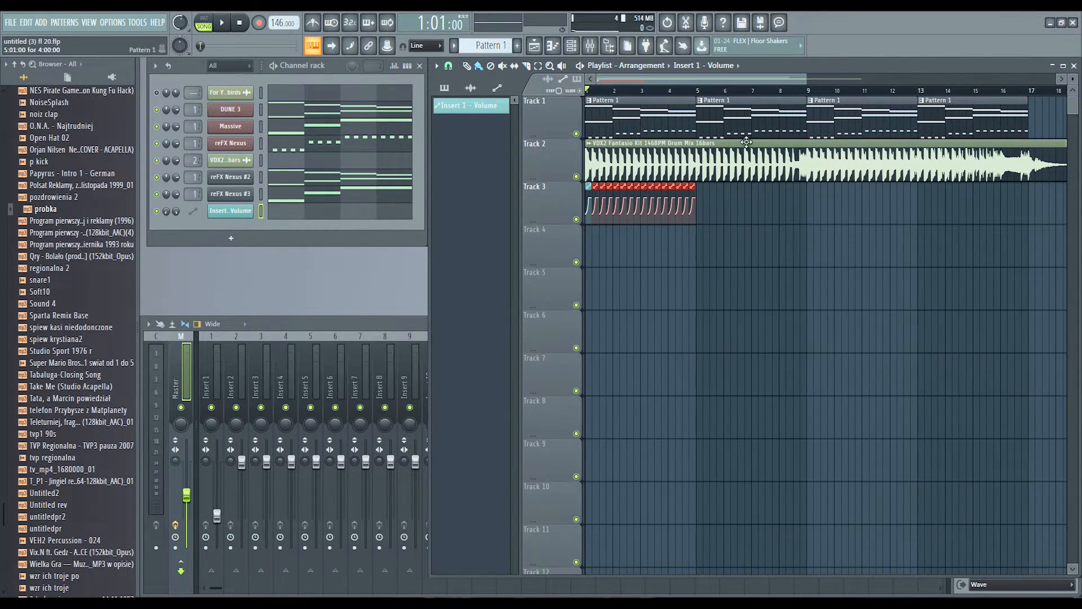
drag(708, 192, 1003, 207)
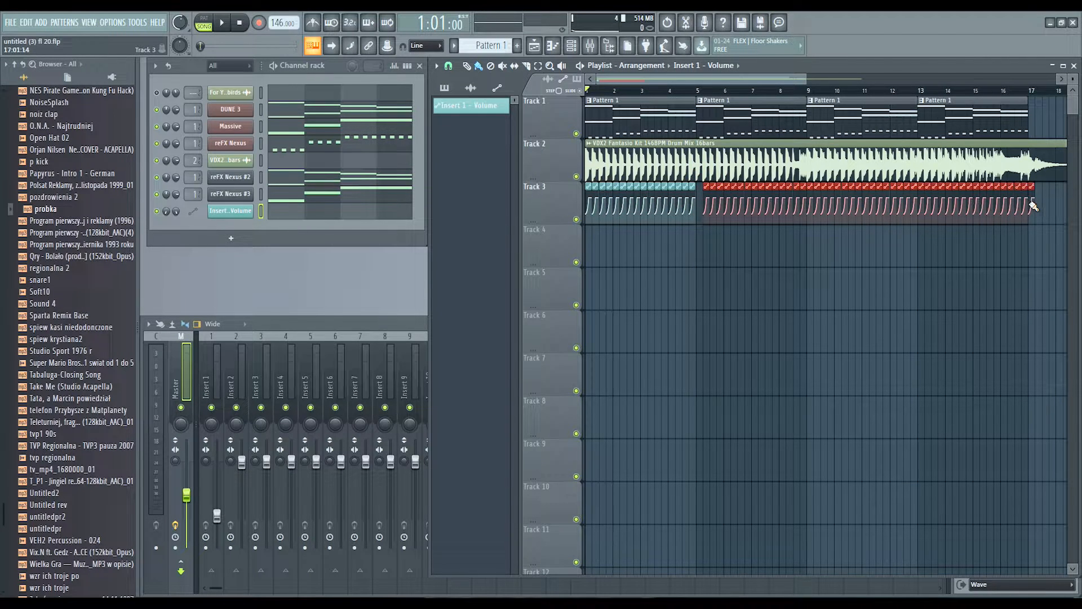
drag(806, 75, 669, 76)
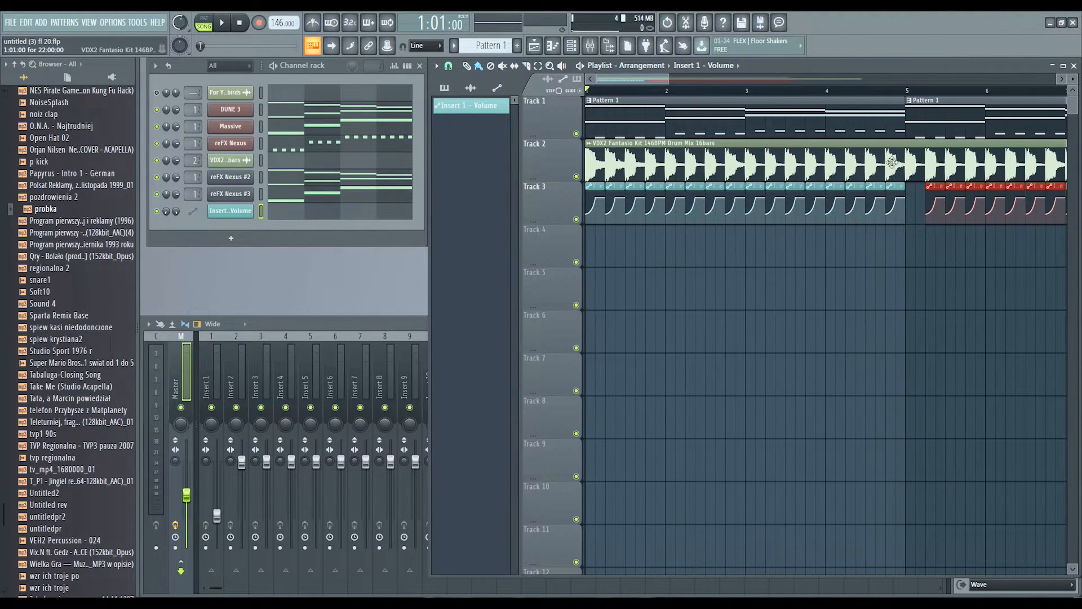
drag(934, 191, 916, 186)
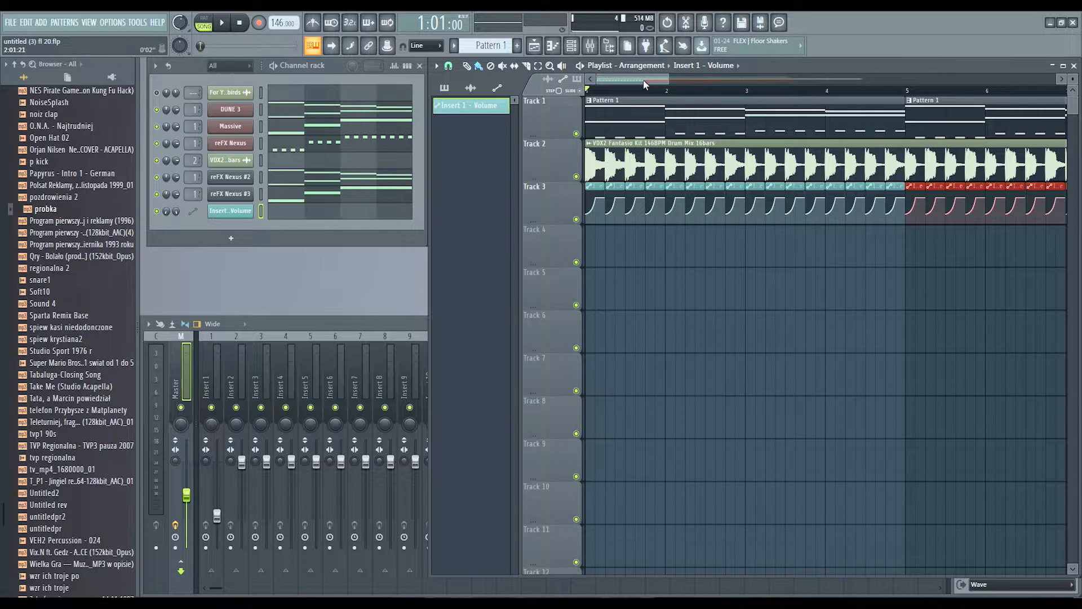
drag(664, 82, 642, 79)
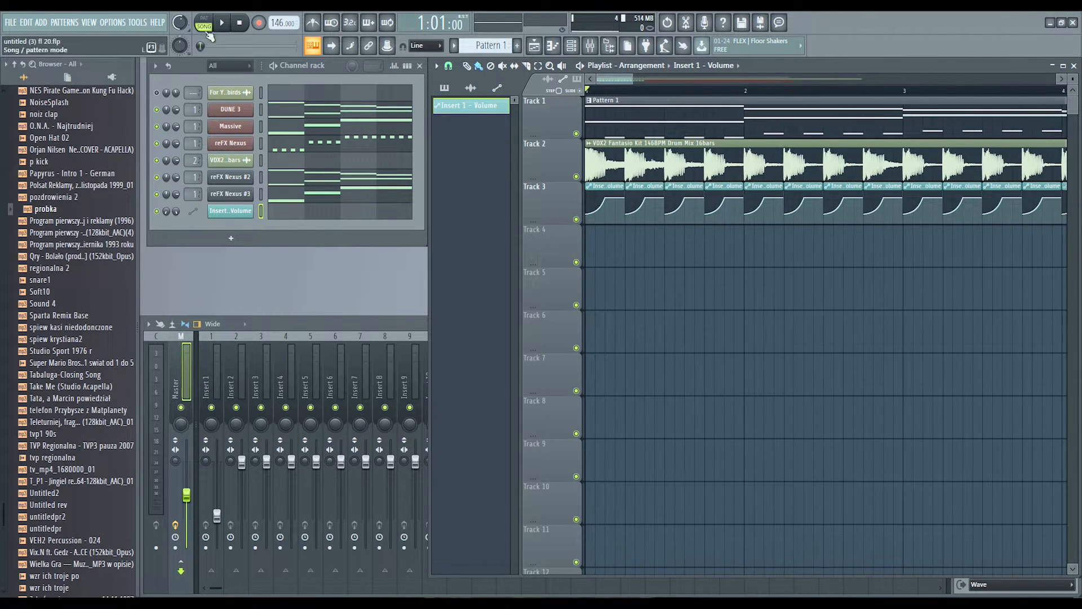
Play the song from the start to hear the repeating volume automation against the drums
click(223, 24)
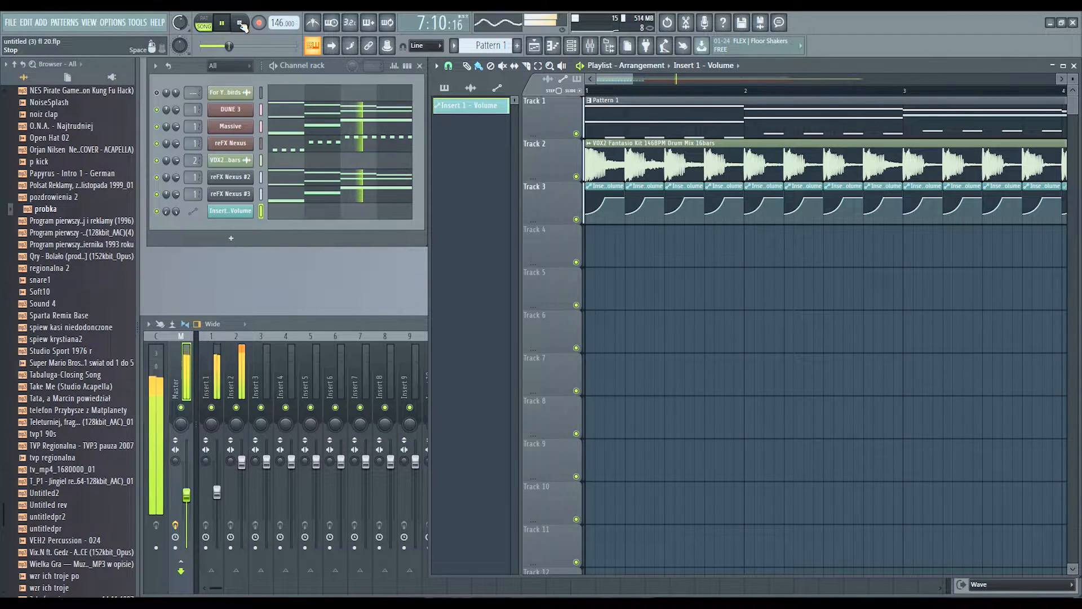
click(240, 23)
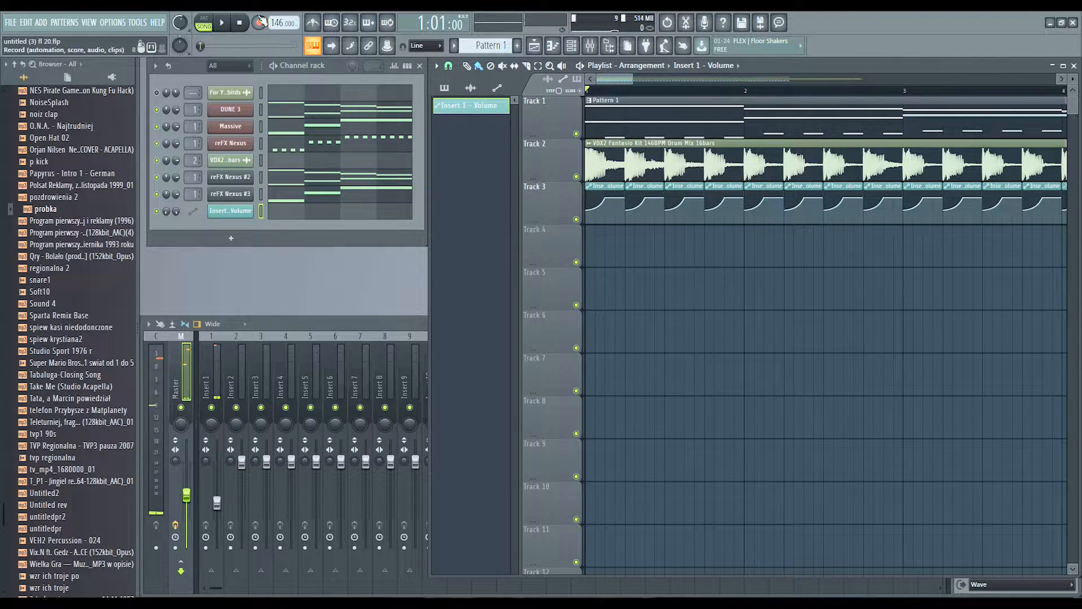
click(224, 23)
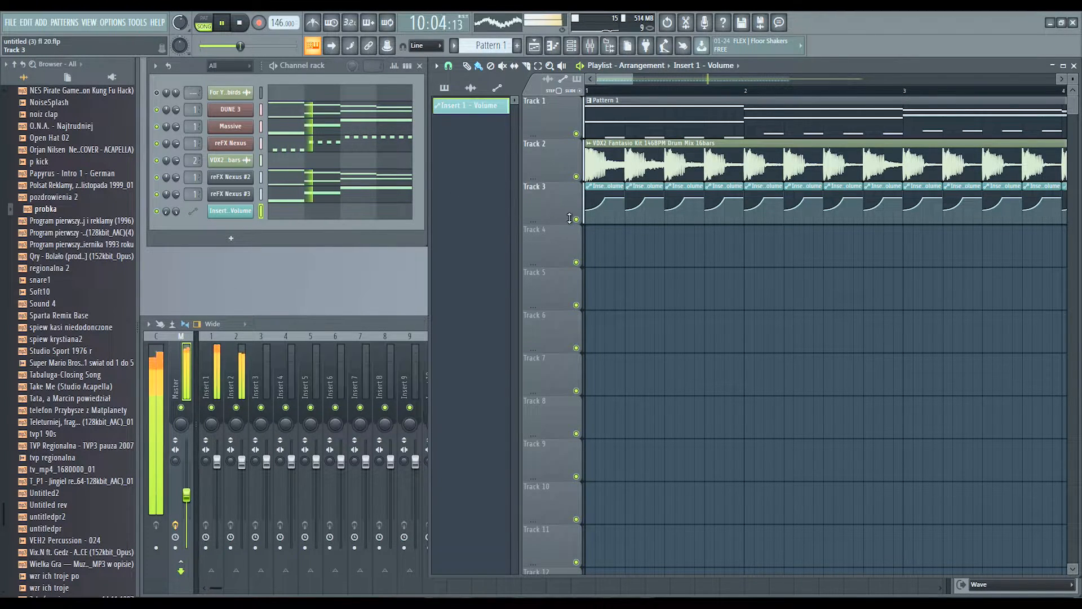
mouse_move(616, 82)
mouse_down()
mouse_move(789, 67)
mouse_move(607, 84)
mouse_up()
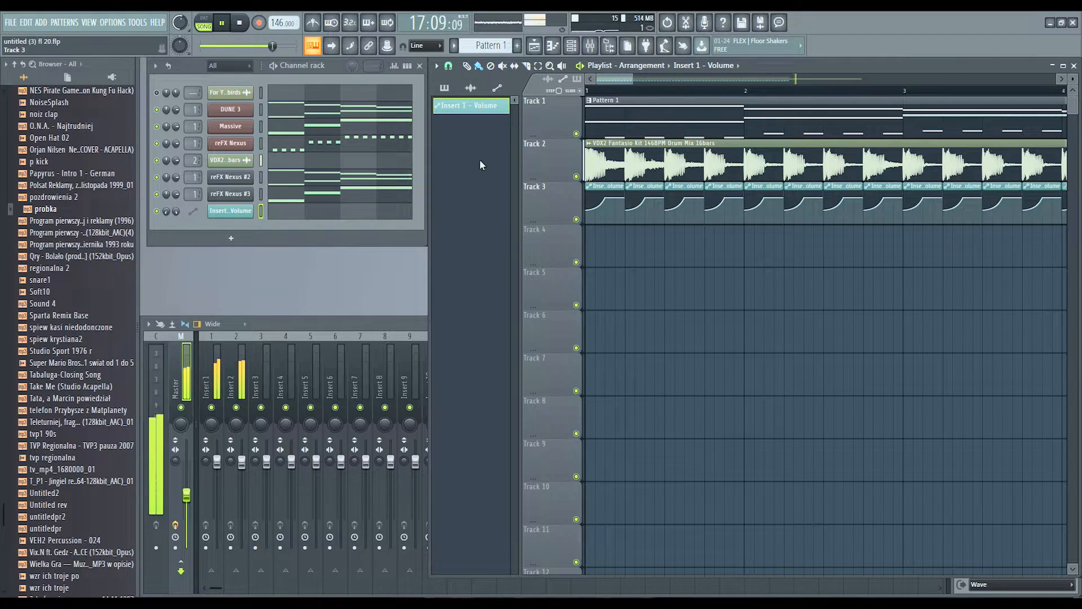
click(241, 24)
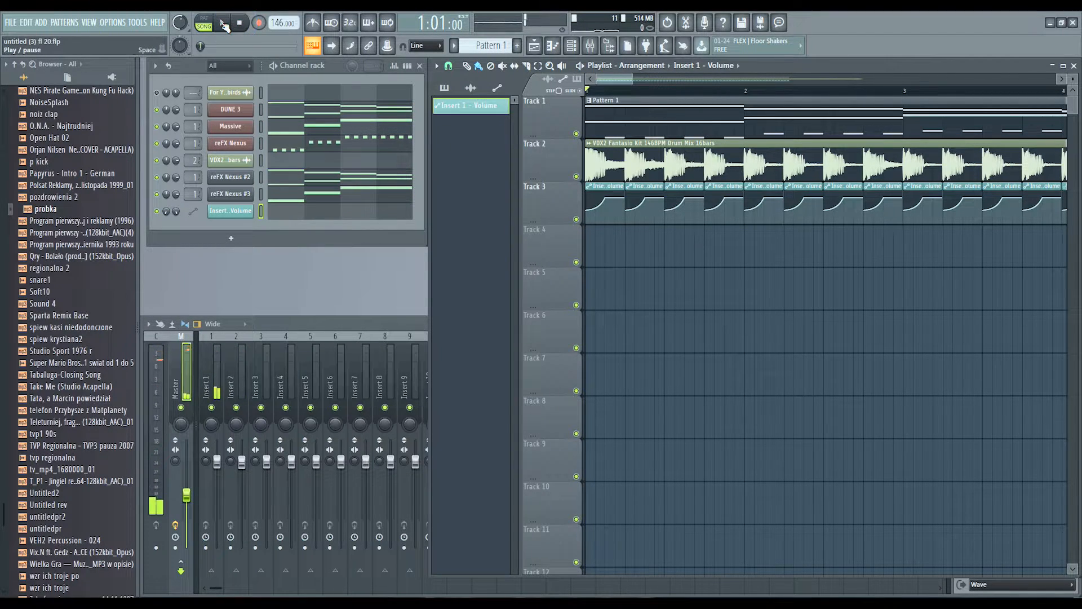
Play the song while repeatedly muting and unmuting Track 3 to compare the sound with and without the volume automation
click(223, 23)
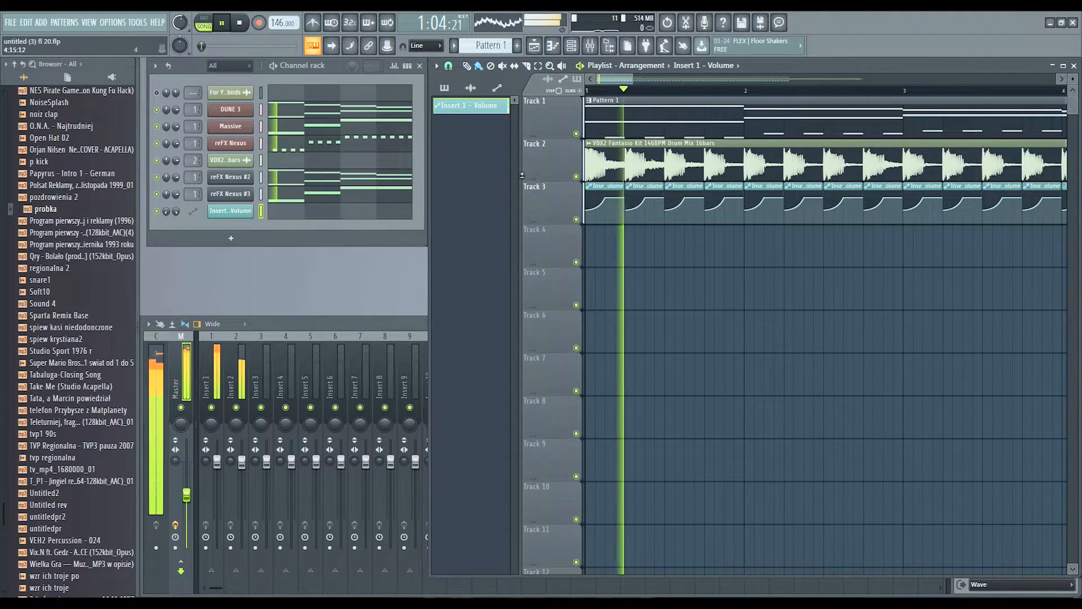
click(575, 219)
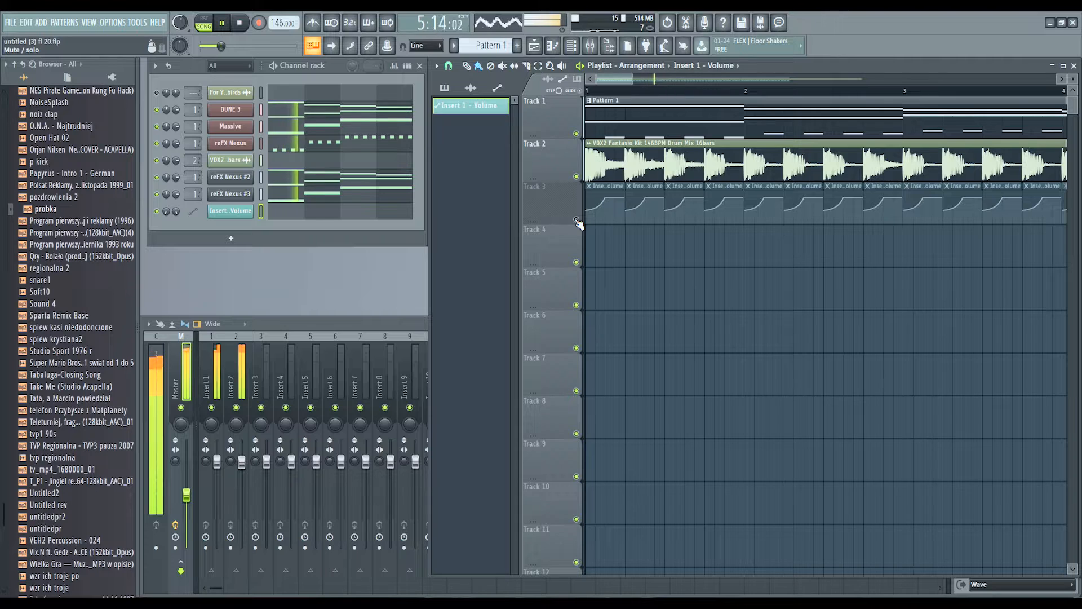
click(576, 220)
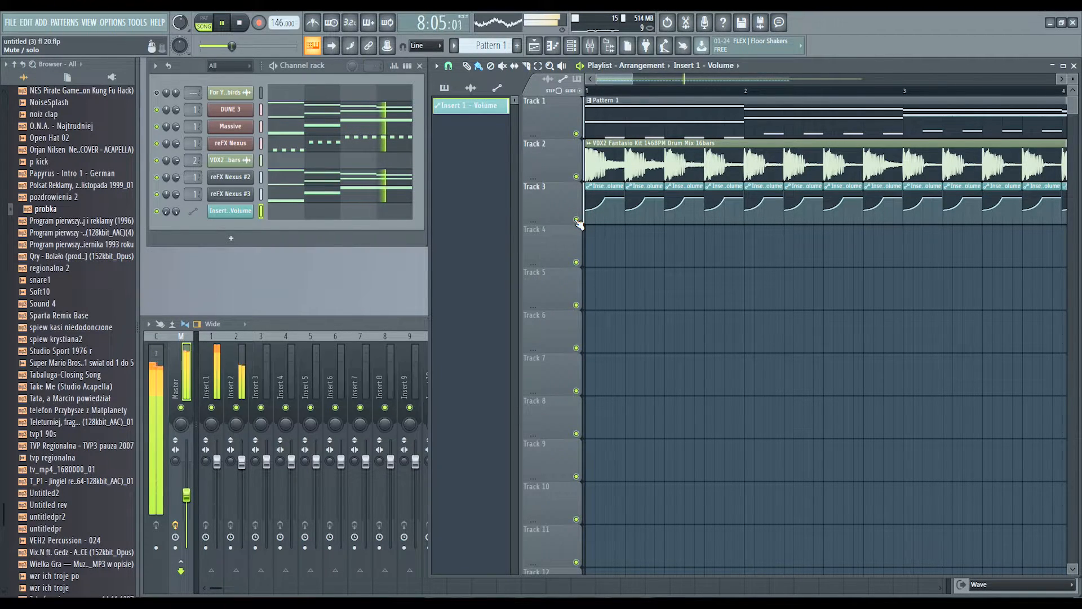
click(576, 219)
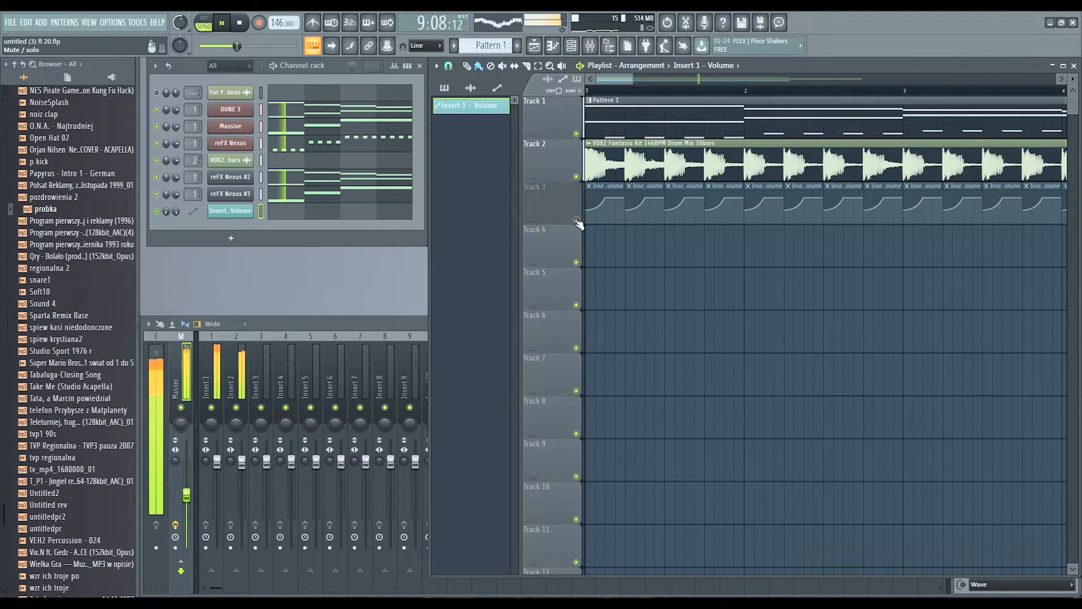
click(576, 219)
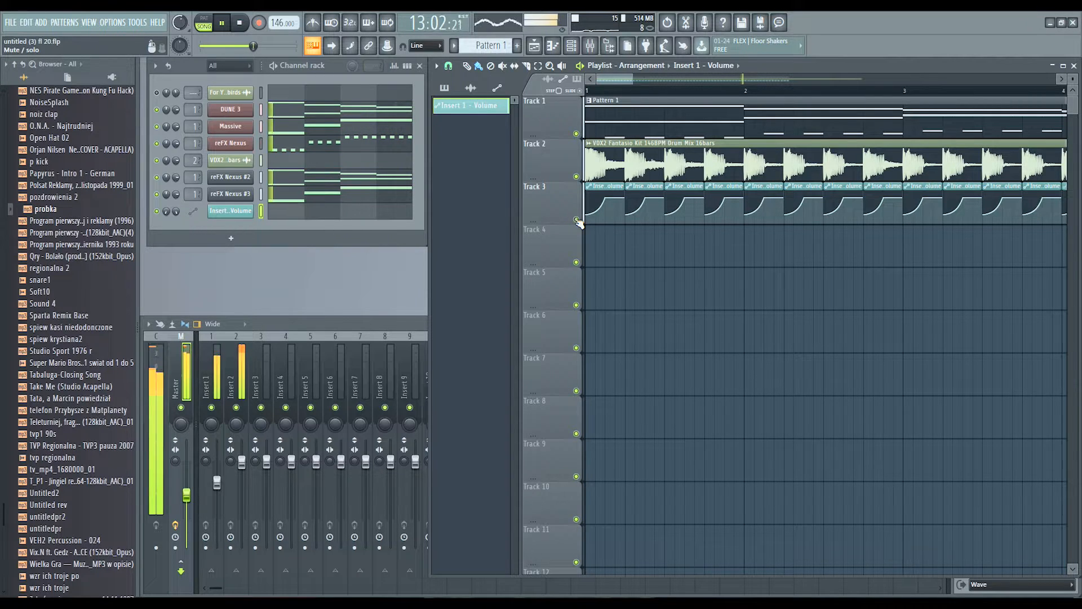
click(575, 220)
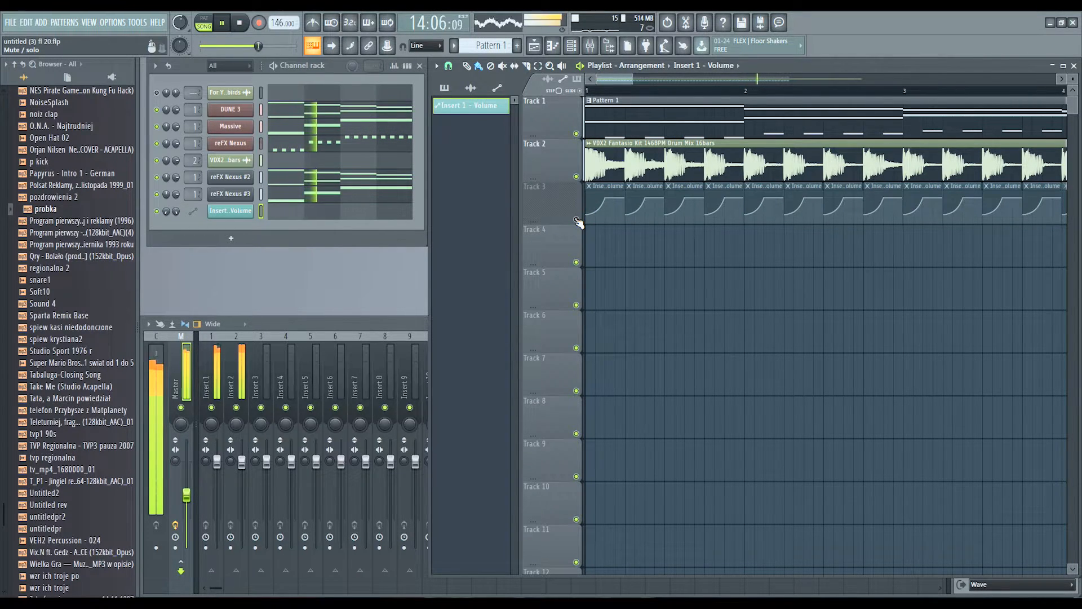
click(577, 220)
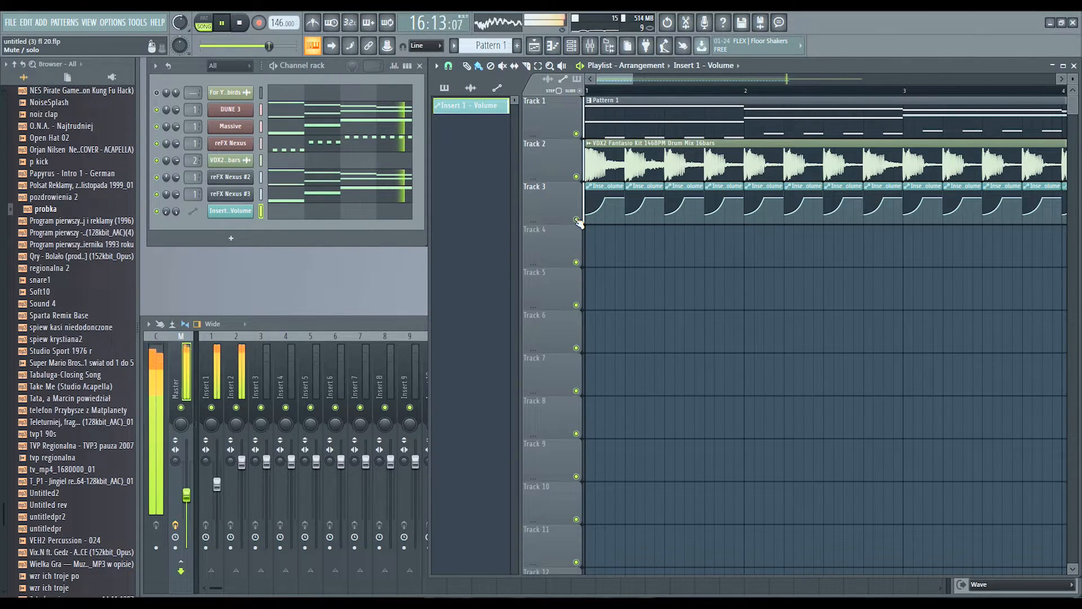
click(240, 23)
Replay the song from the start, muting Track 3 for a passage and unmuting it before stopping playback
key(space)
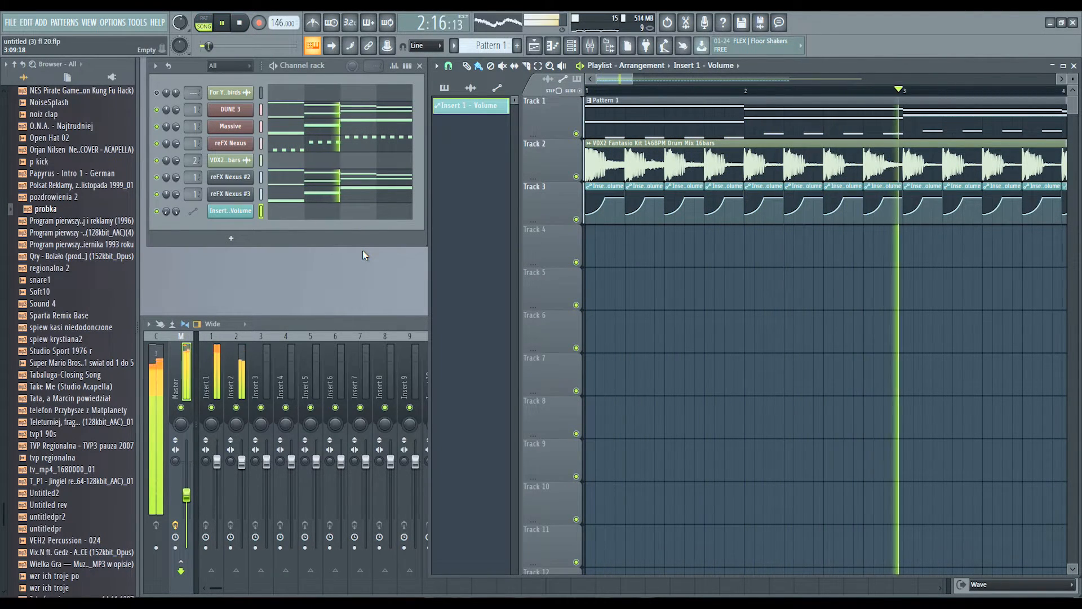
click(576, 220)
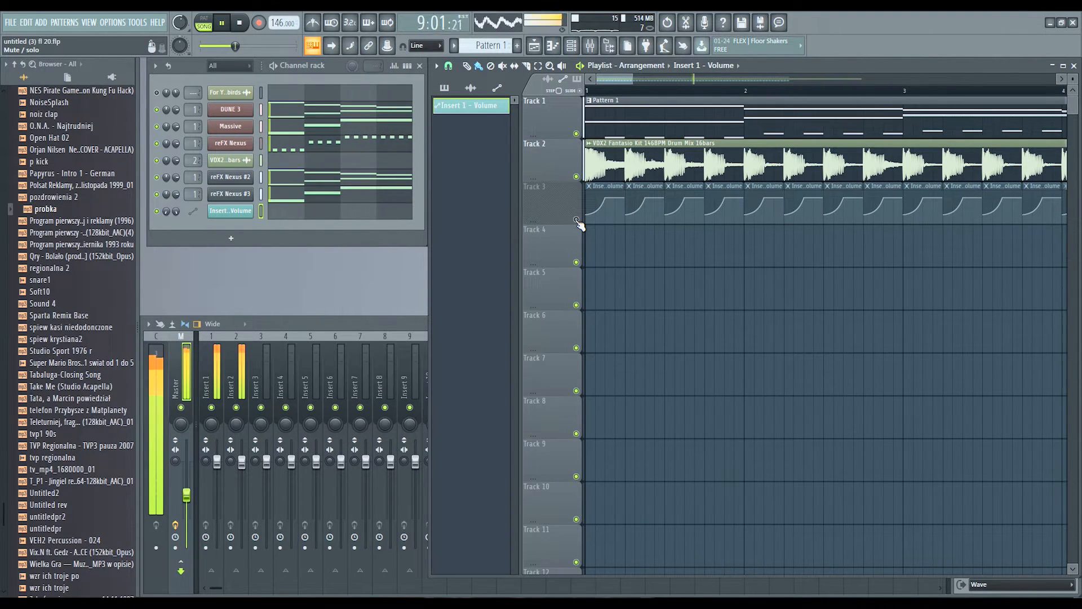
click(577, 220)
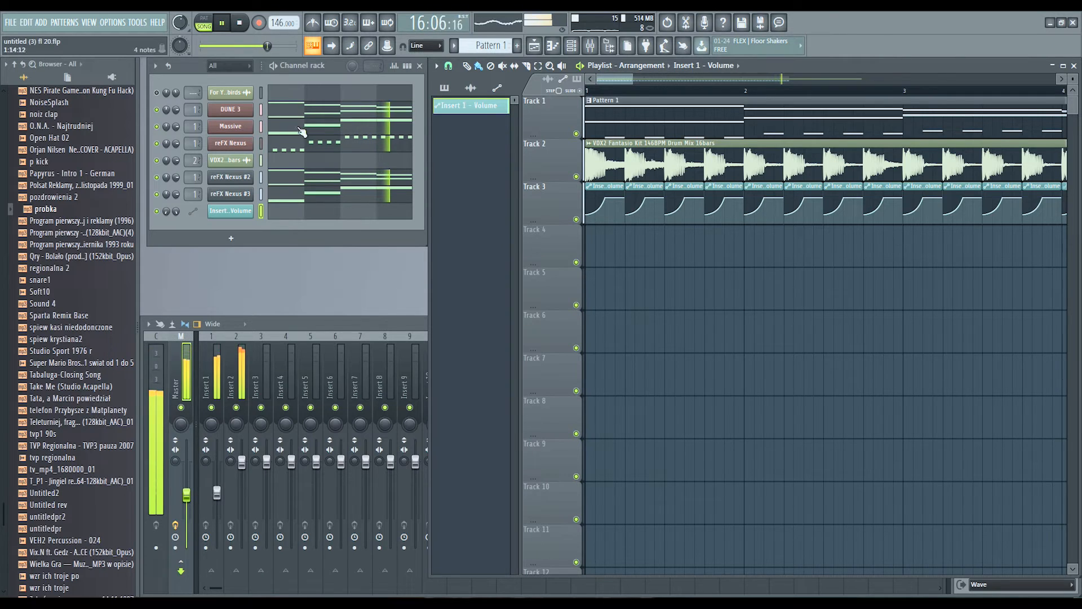
click(240, 22)
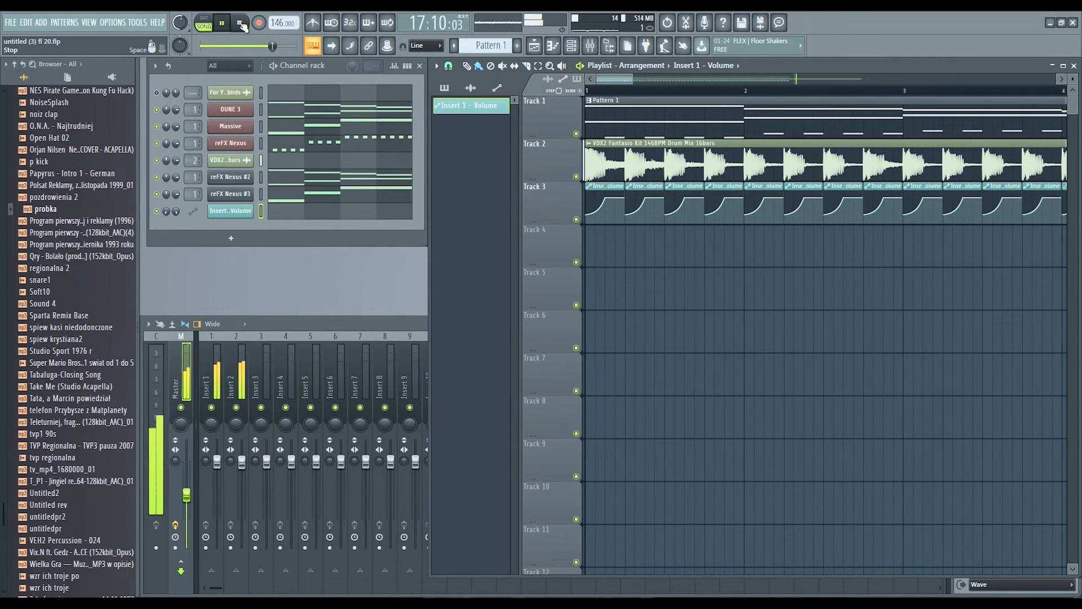
click(242, 24)
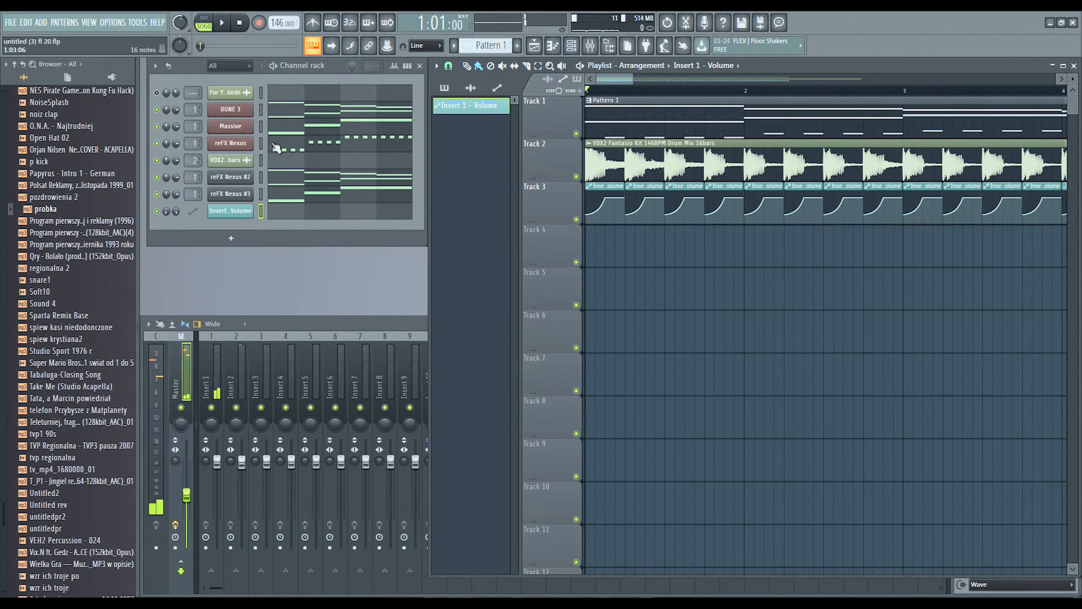